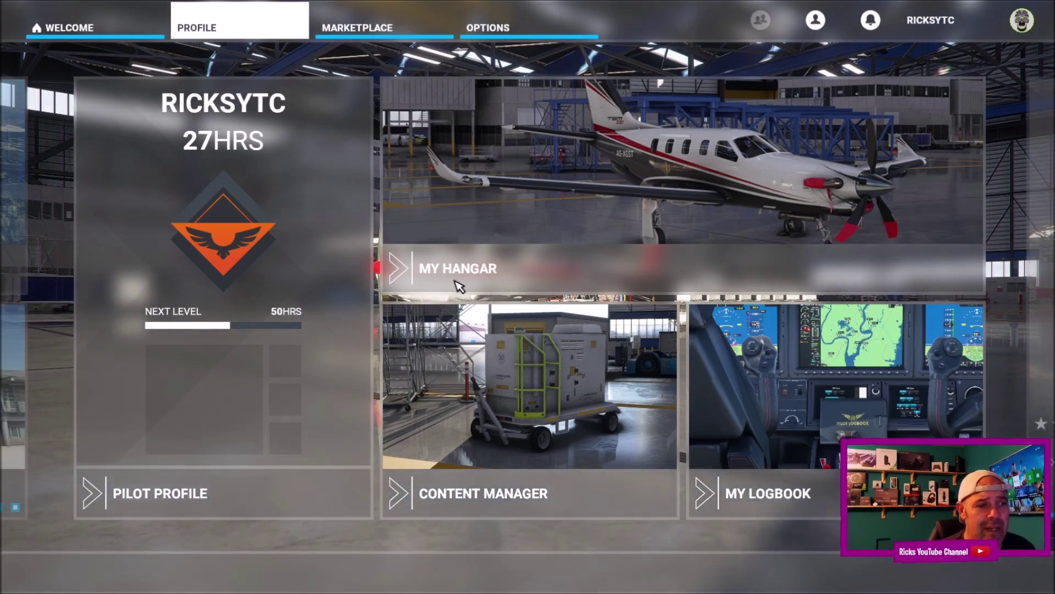
Open My Hangar's aircraft list and scroll through the 21 available aircraft.
{"action": "left_click", "coordinate": [477, 281]}
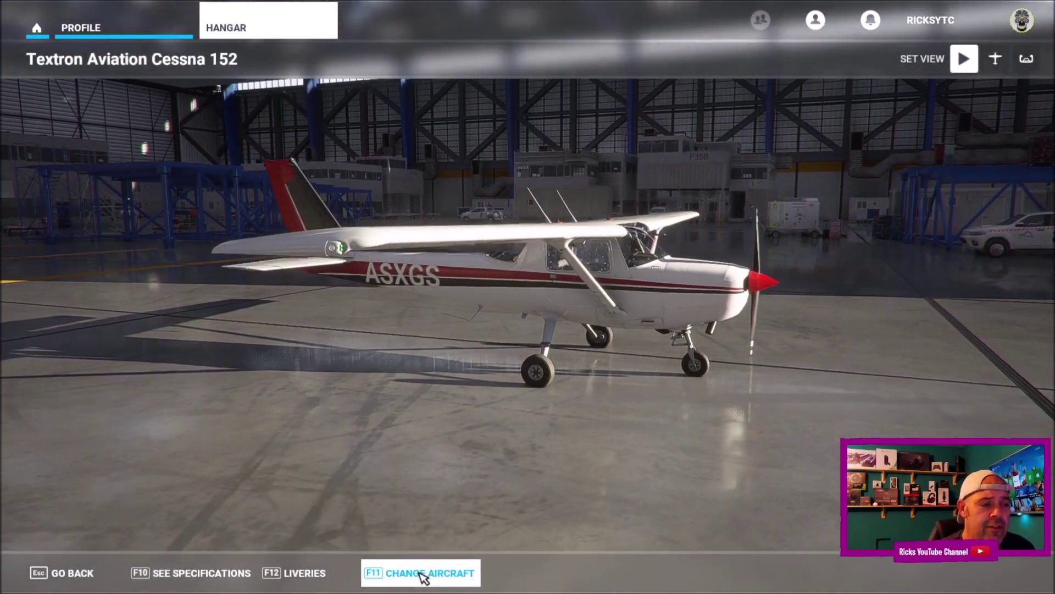
{"action": "left_click", "coordinate": [423, 575]}
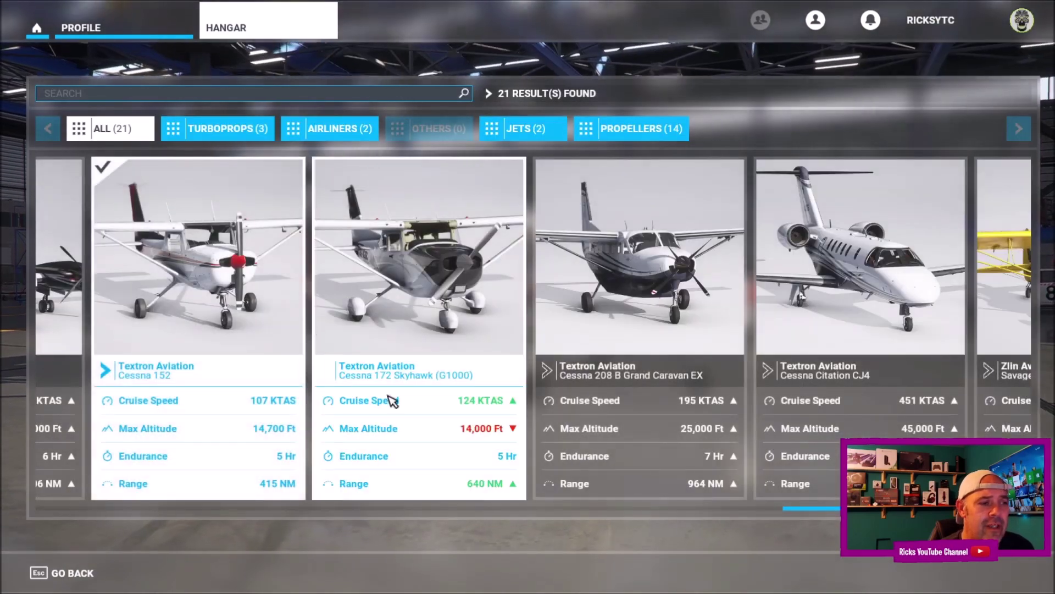
{"action": "left_click_drag", "start_coordinate": [813, 506], "coordinate": [195, 464]}
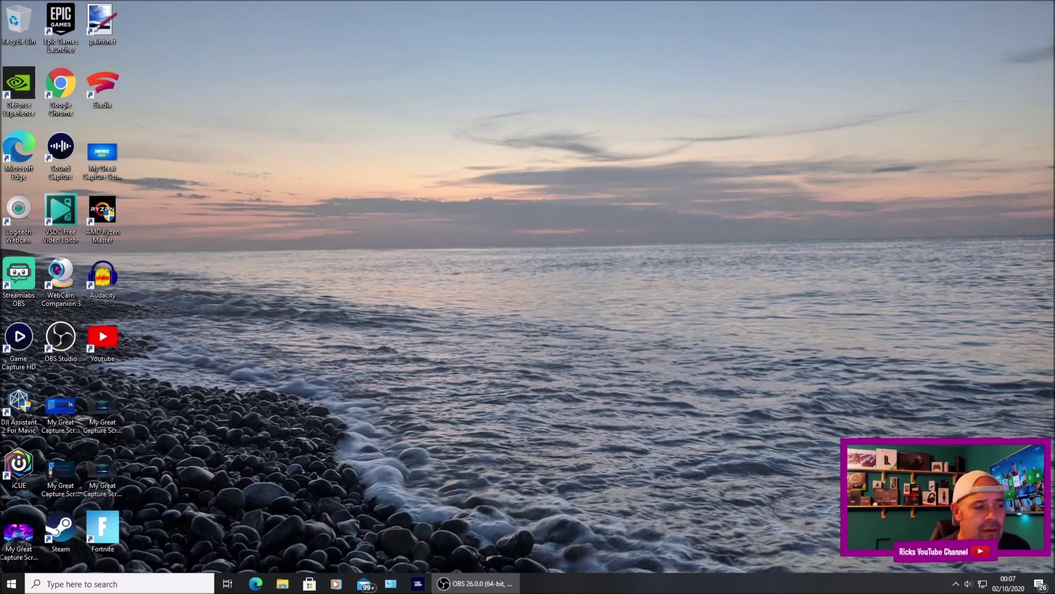
Browse from the Kingston SSD through WpSystem, AppData, Microsoft.FlightSimulator and LocalCache into Community.
{"action": "left_click", "coordinate": [277, 586]}
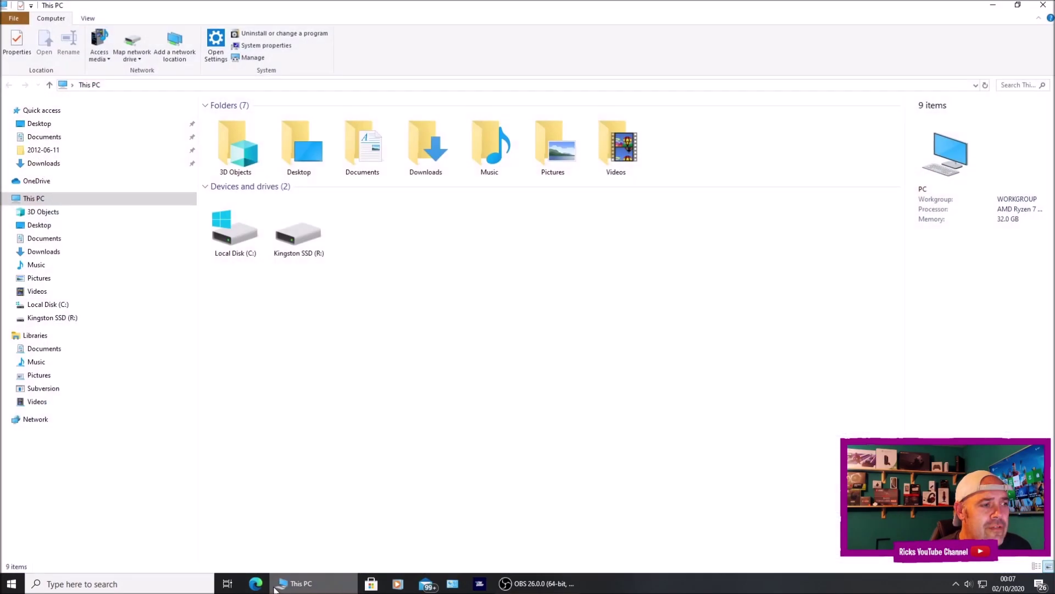
{"action": "double_click", "coordinate": [290, 245]}
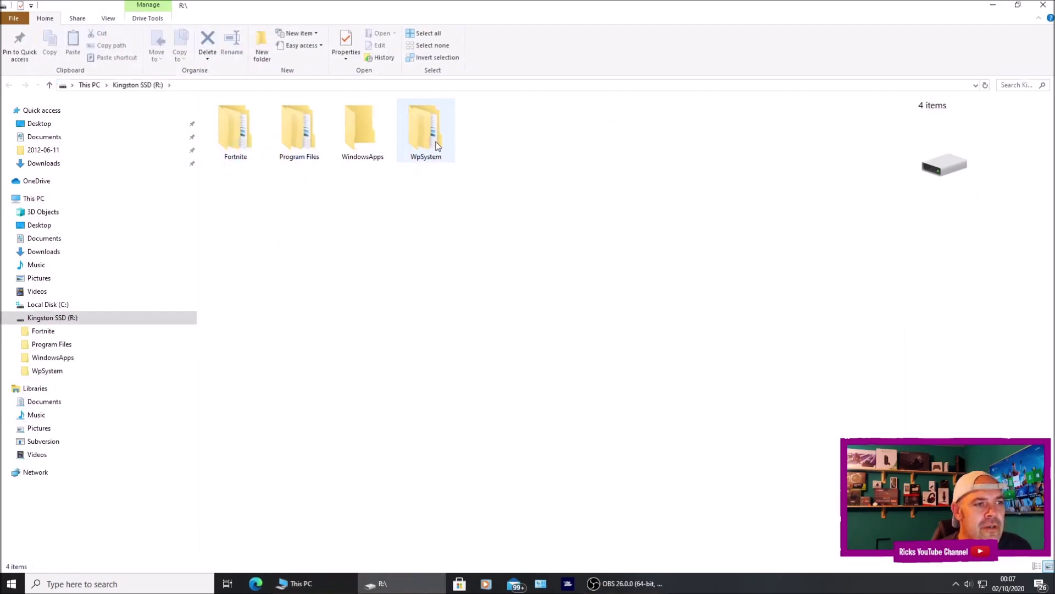
{"action": "left_click", "coordinate": [438, 146]}
{"action": "double_click", "coordinate": [438, 146]}
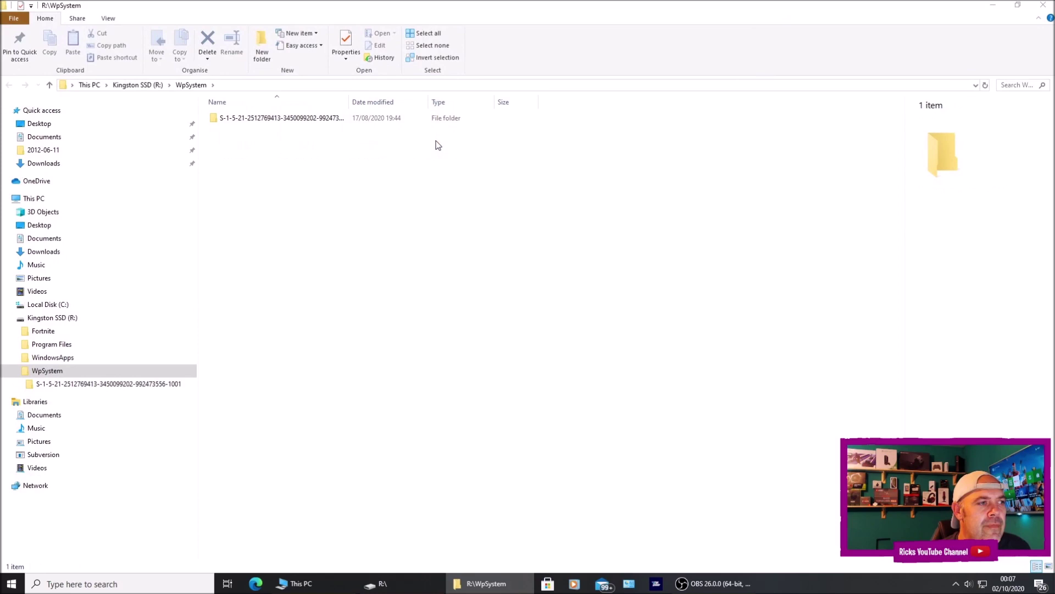
{"action": "double_click", "coordinate": [259, 120]}
{"action": "double_click", "coordinate": [256, 121]}
{"action": "double_click", "coordinate": [256, 121]}
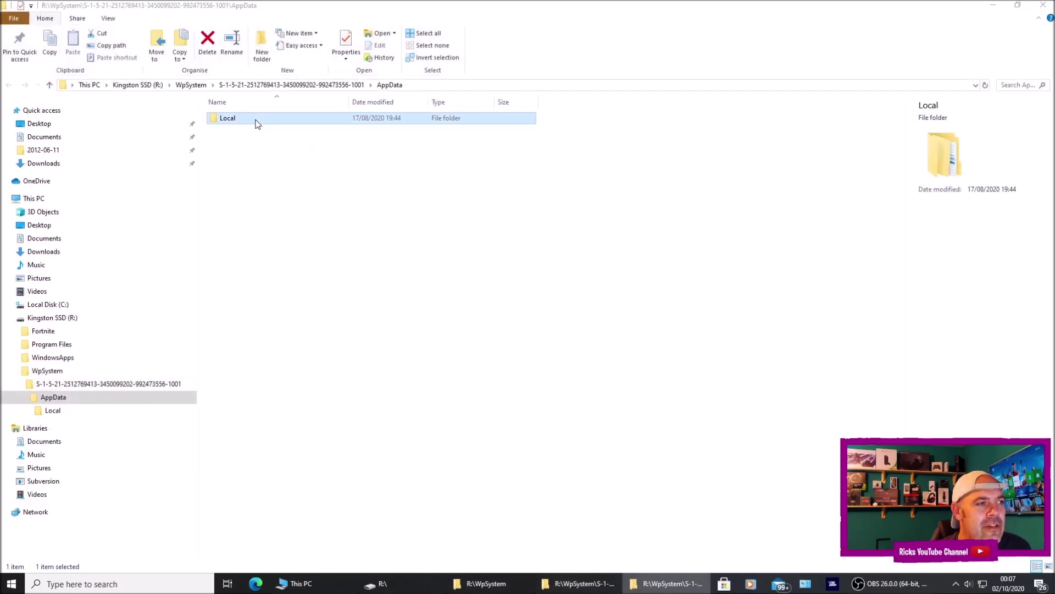
{"action": "double_click", "coordinate": [256, 121]}
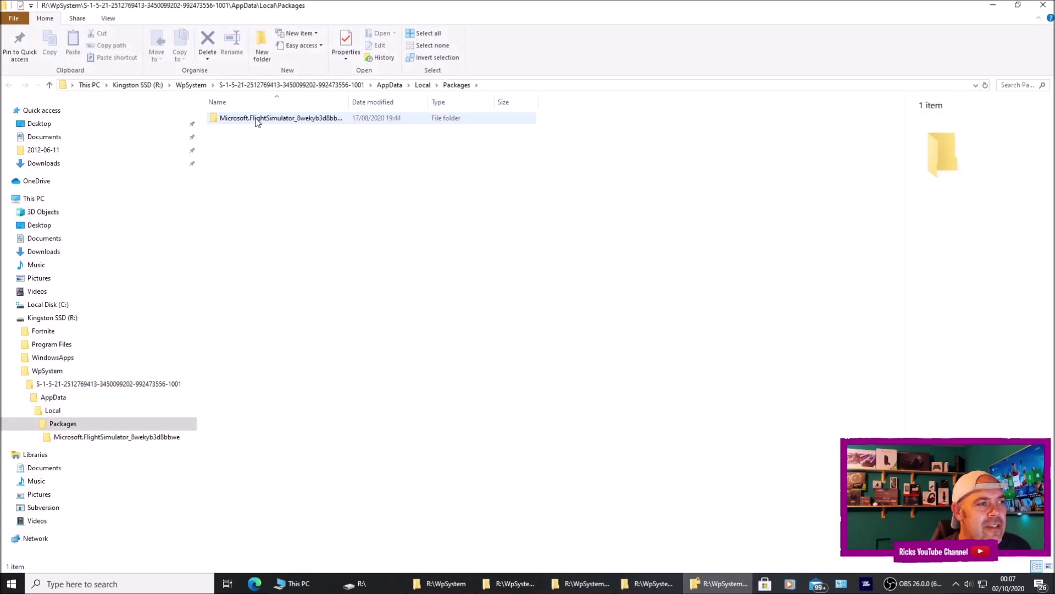
{"action": "double_click", "coordinate": [257, 121]}
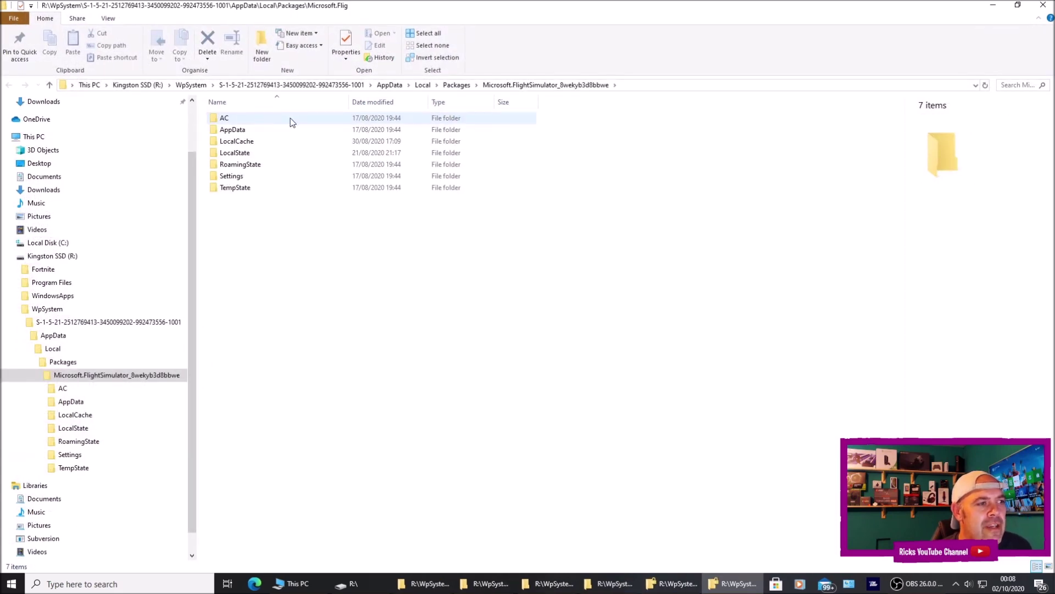
{"action": "double_click", "coordinate": [242, 143]}
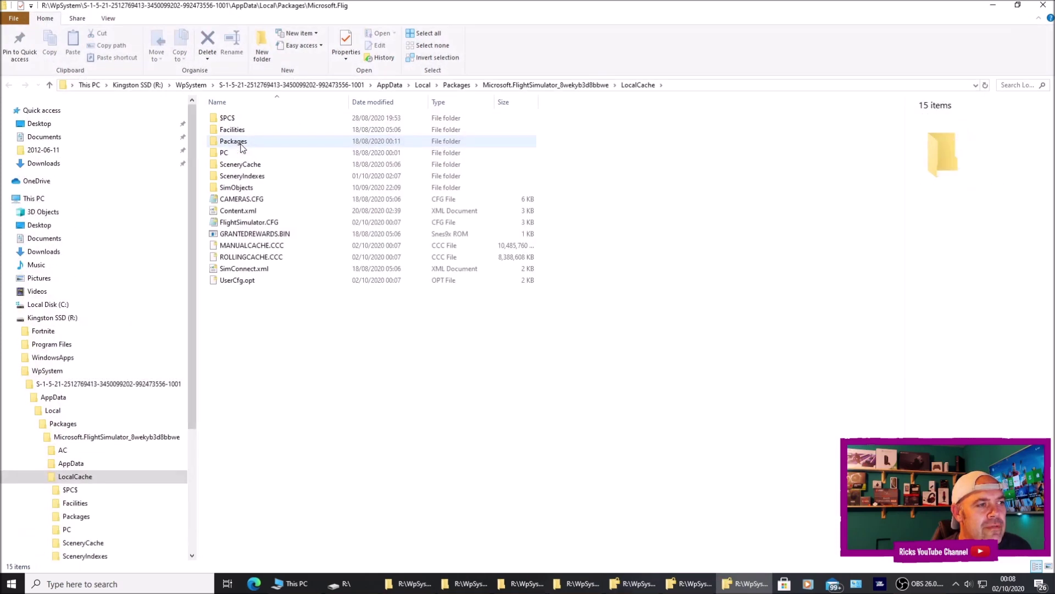
{"action": "double_click", "coordinate": [241, 144]}
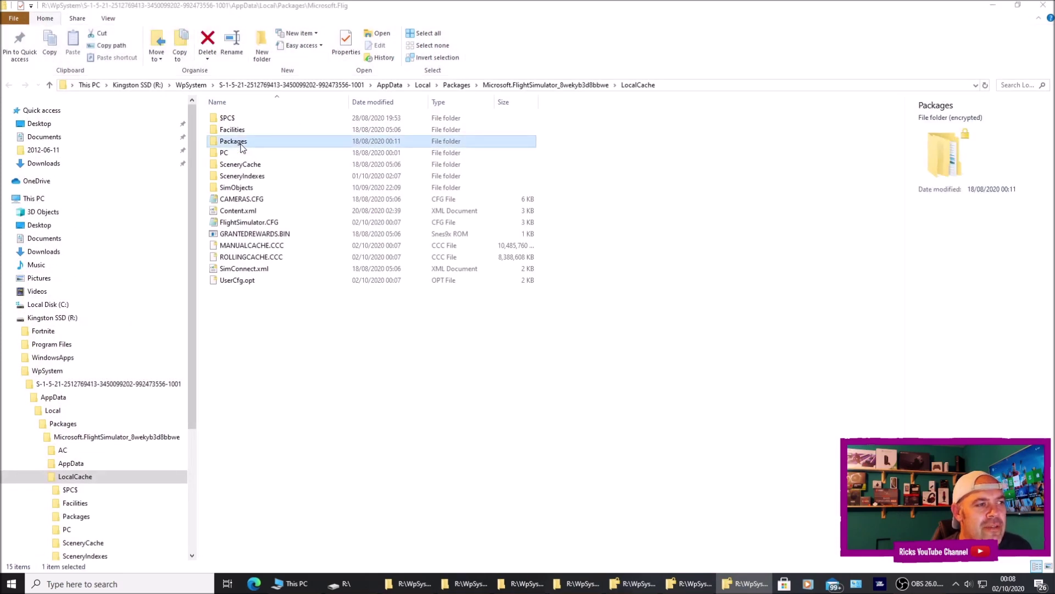
{"action": "double_click", "coordinate": [240, 119]}
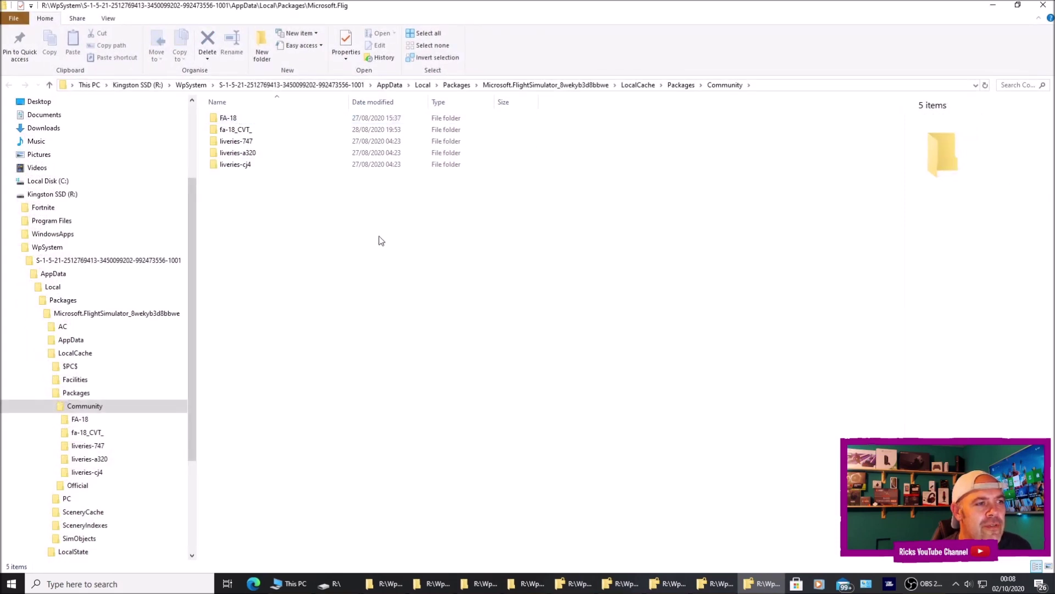
Delete the FA-18 and fa-18_CVT_ folders from Community, leaving the three livery folders.
{"action": "left_click", "coordinate": [236, 119]}
{"action": "right_click", "coordinate": [250, 122]}
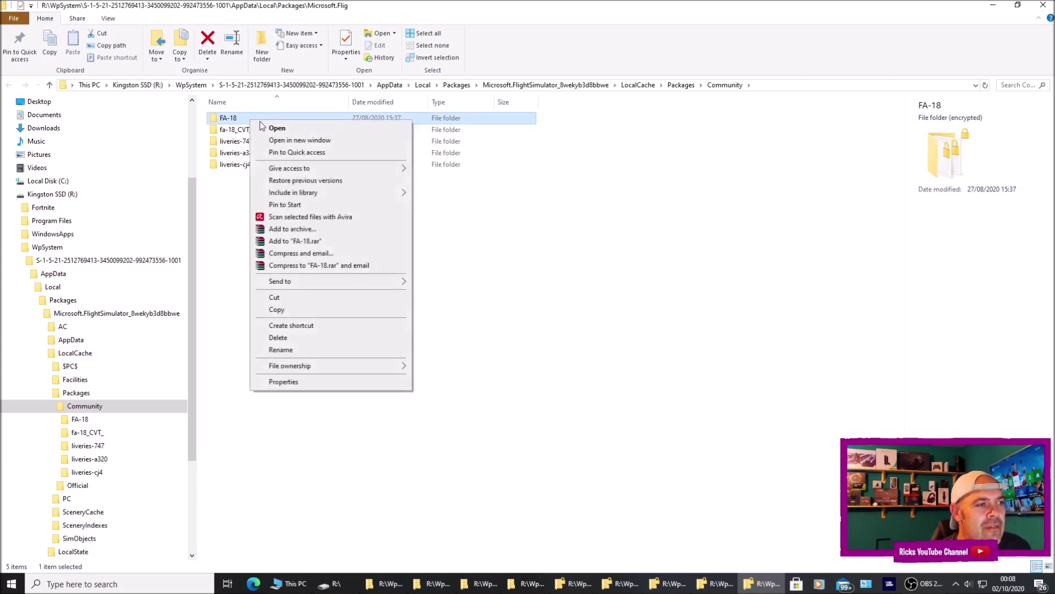
{"action": "left_click", "coordinate": [285, 337]}
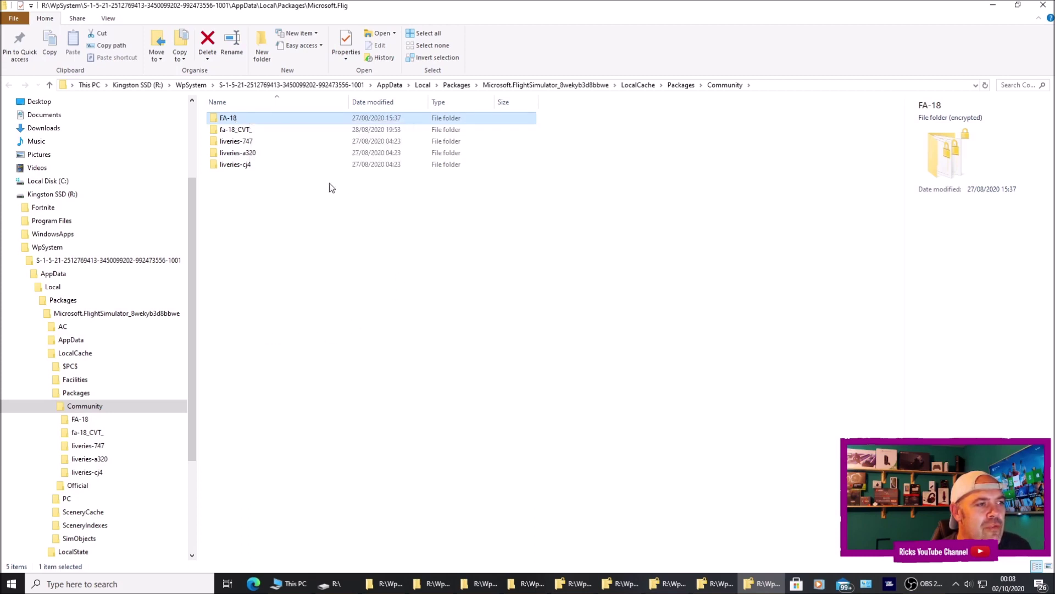
{"action": "left_click", "coordinate": [256, 121]}
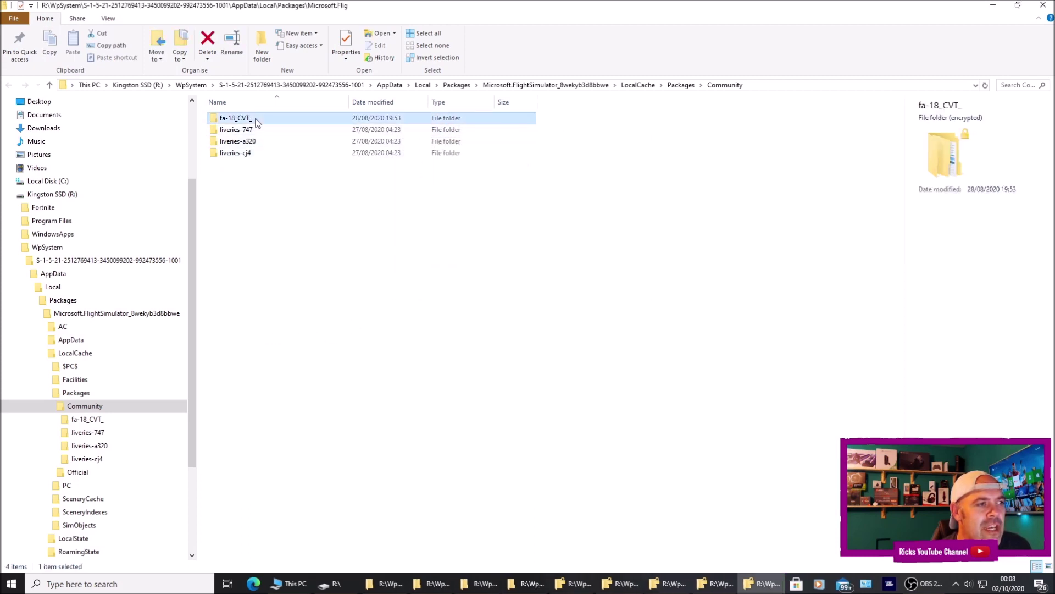
{"action": "right_click", "coordinate": [256, 122]}
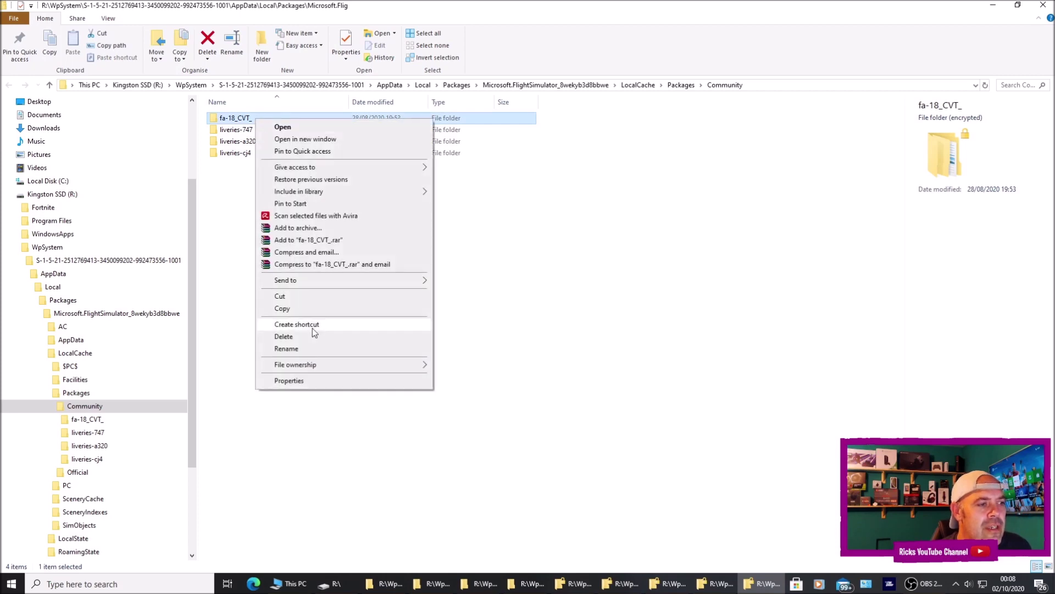
{"action": "left_click", "coordinate": [293, 338]}
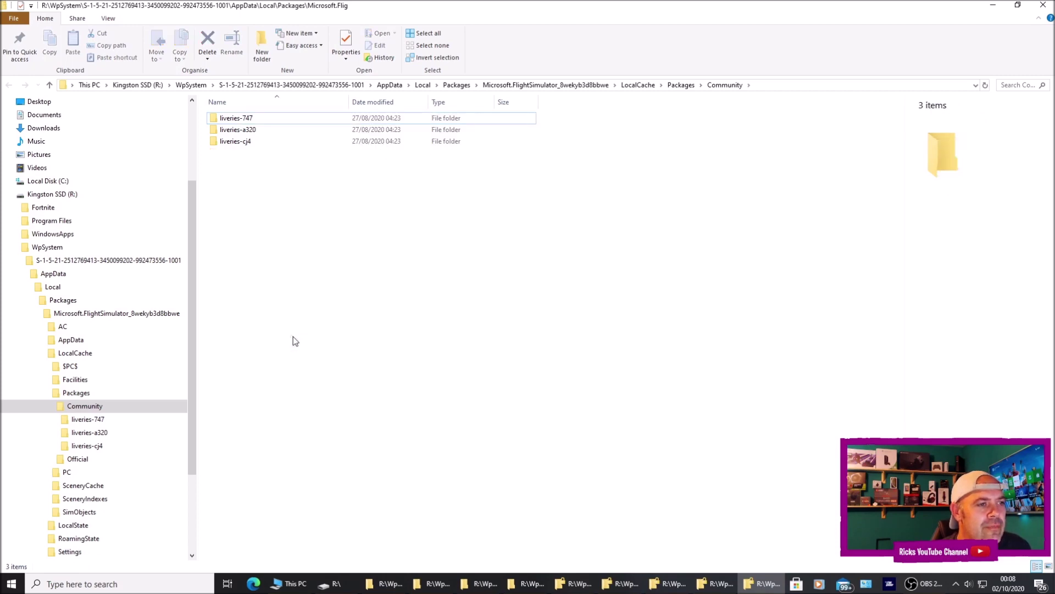
Go back up out of Community and close all the File Explorer windows.
{"action": "key", "text": "alt+Up"}
{"action": "key", "text": "alt+Up"}
{"action": "key", "text": "alt+Up"}
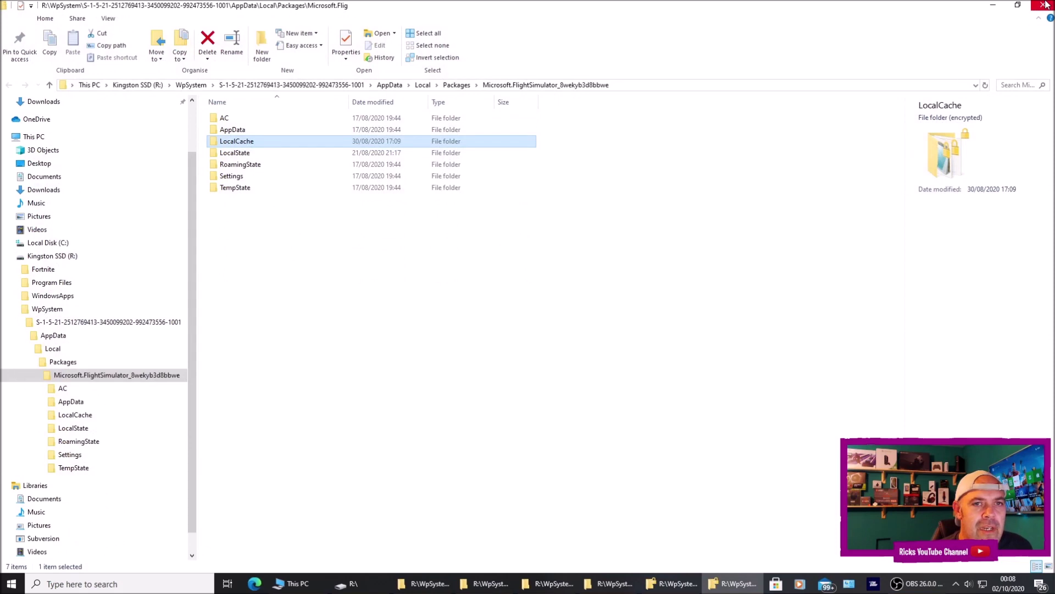
{"action": "key", "text": "alt+Up"}
{"action": "key", "text": "alt+Up"}
{"action": "key", "text": "alt+Up"}
{"action": "key", "text": "alt+Up"}
{"action": "left_click", "coordinate": [1044, 5]}
{"action": "left_click", "coordinate": [1045, 5]}
{"action": "left_click", "coordinate": [1044, 5]}
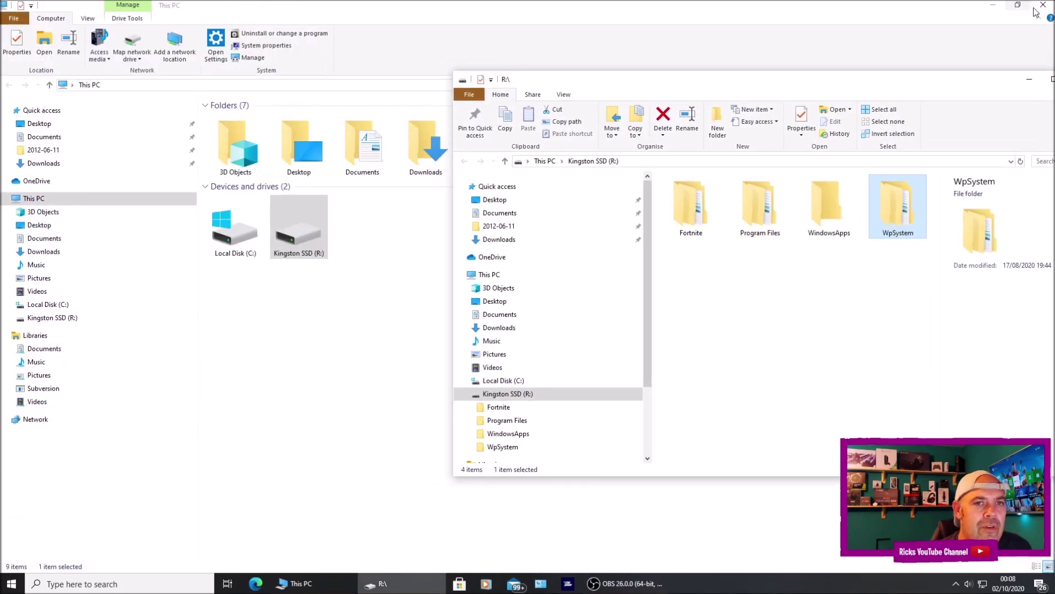
{"action": "key", "text": "alt+F4"}
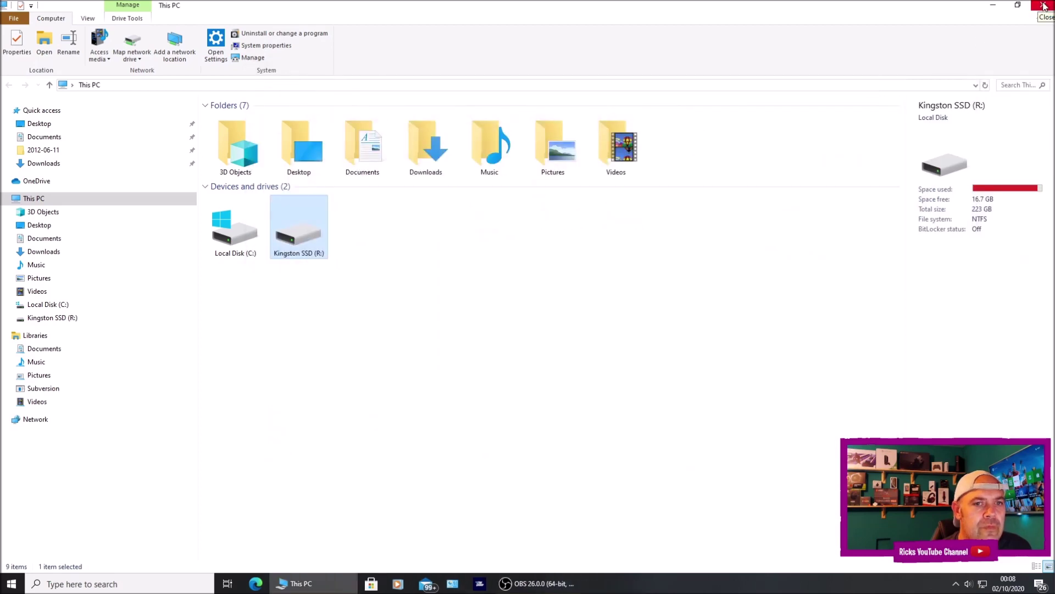
{"action": "left_click", "coordinate": [1045, 5]}
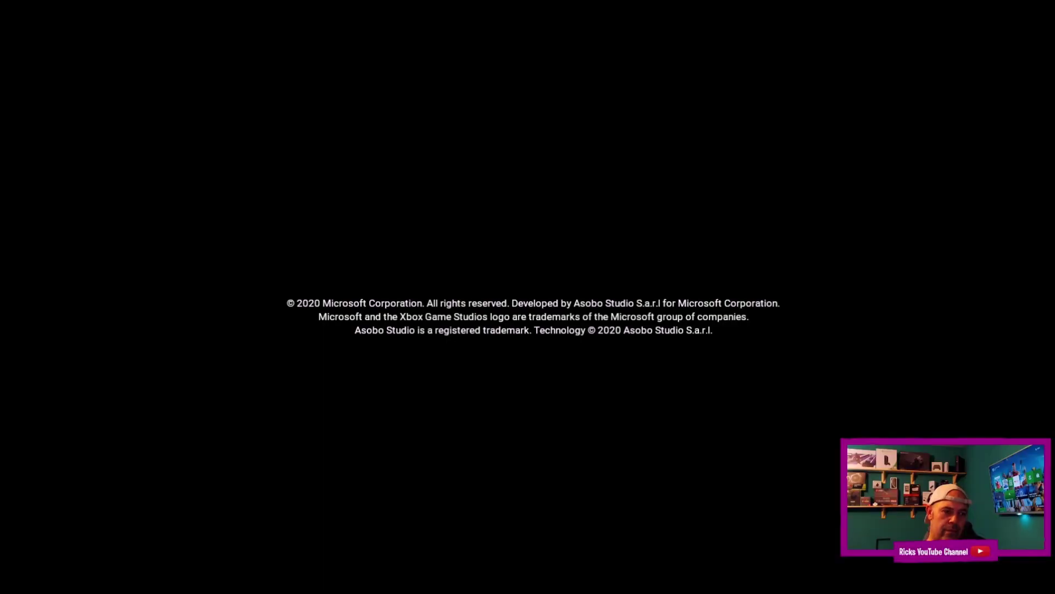
Get past the relaunched simulator's start screen to the Welcome menu.
{"action": "key", "text": "Return"}
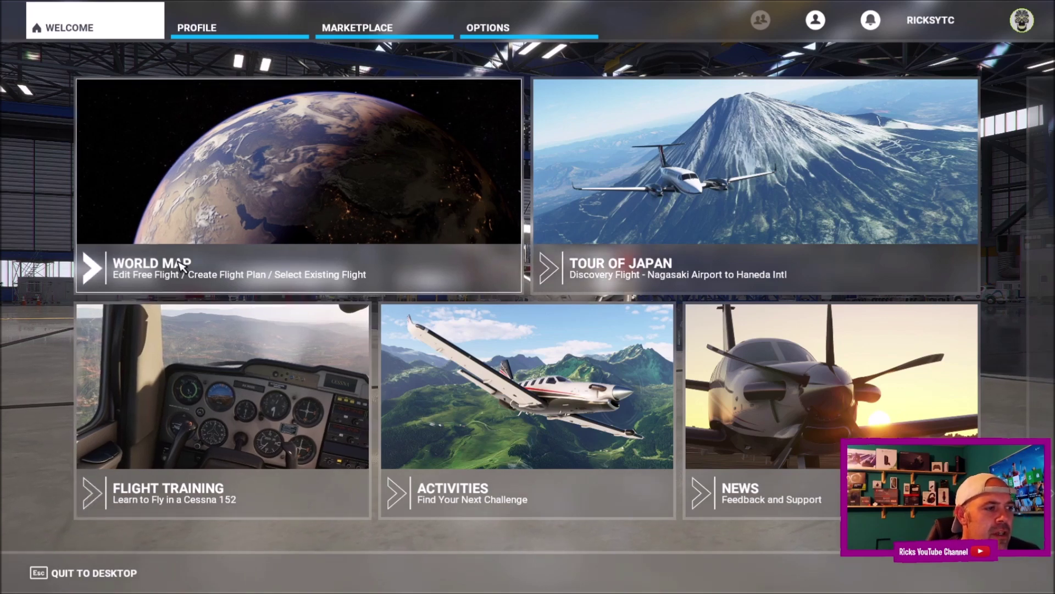
From Profile, open My Hangar's aircraft list and scroll it, now showing 20 aircraft.
{"action": "left_click", "coordinate": [208, 27]}
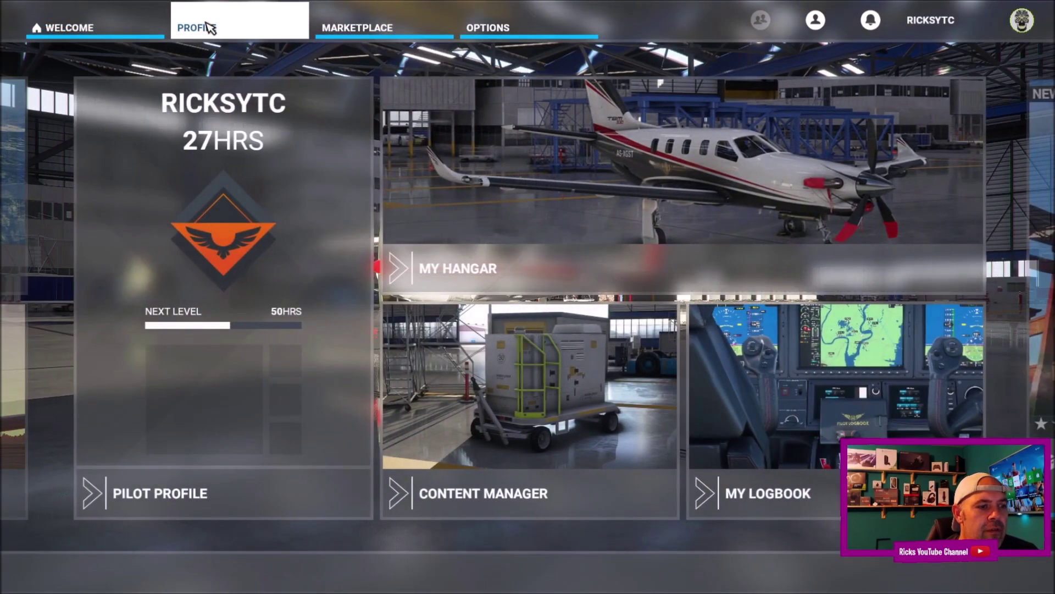
{"action": "left_click", "coordinate": [465, 266]}
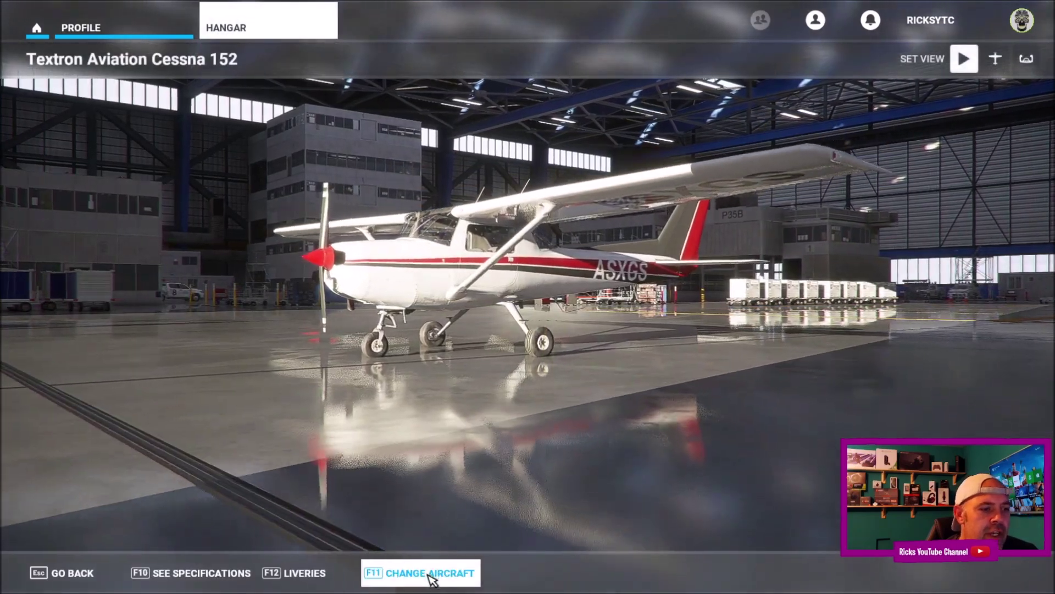
{"action": "left_click", "coordinate": [434, 574]}
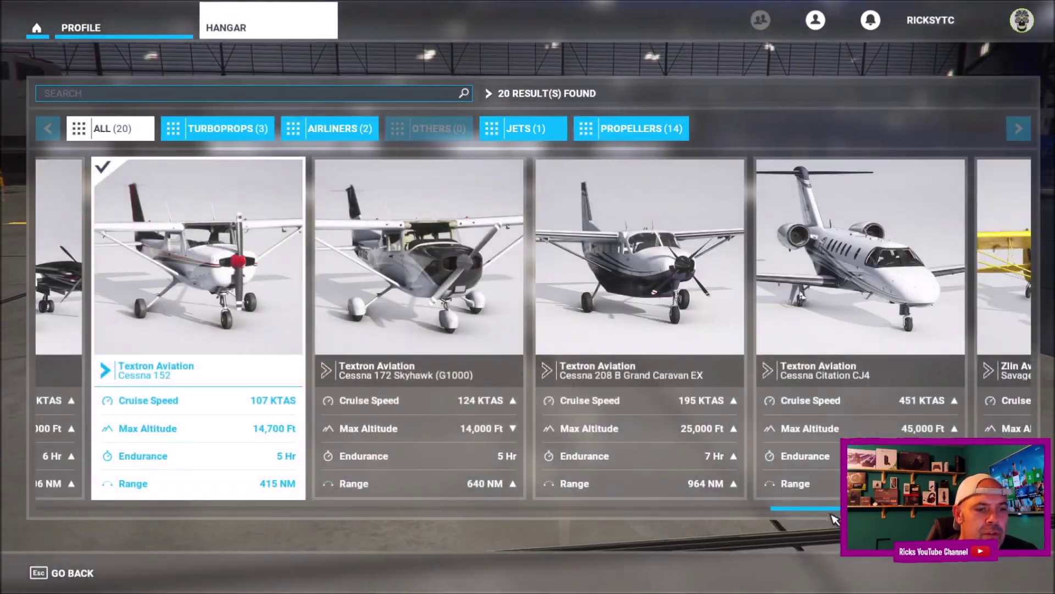
{"action": "left_click_drag", "start_coordinate": [814, 509], "coordinate": [348, 501]}
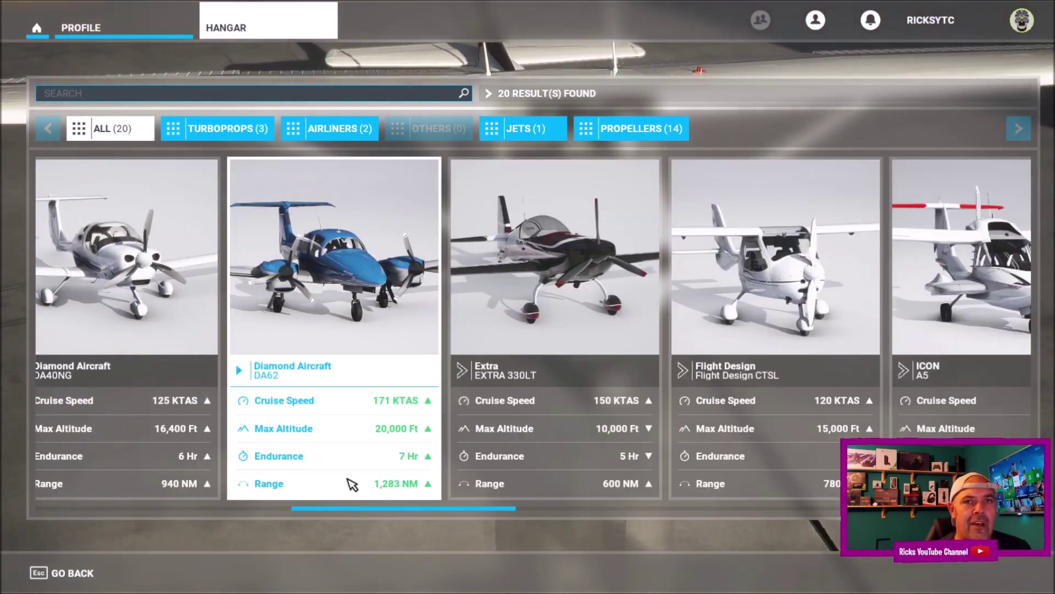